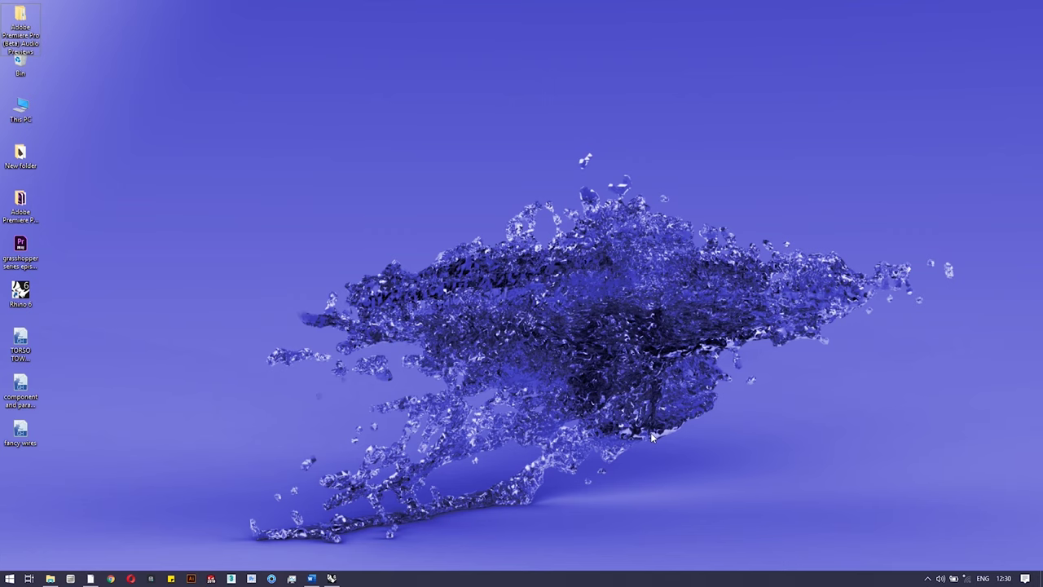
Switch to the Grasshopper data_matching definition and align the lower point-list panel beneath the upper one.
left_click(332, 578)
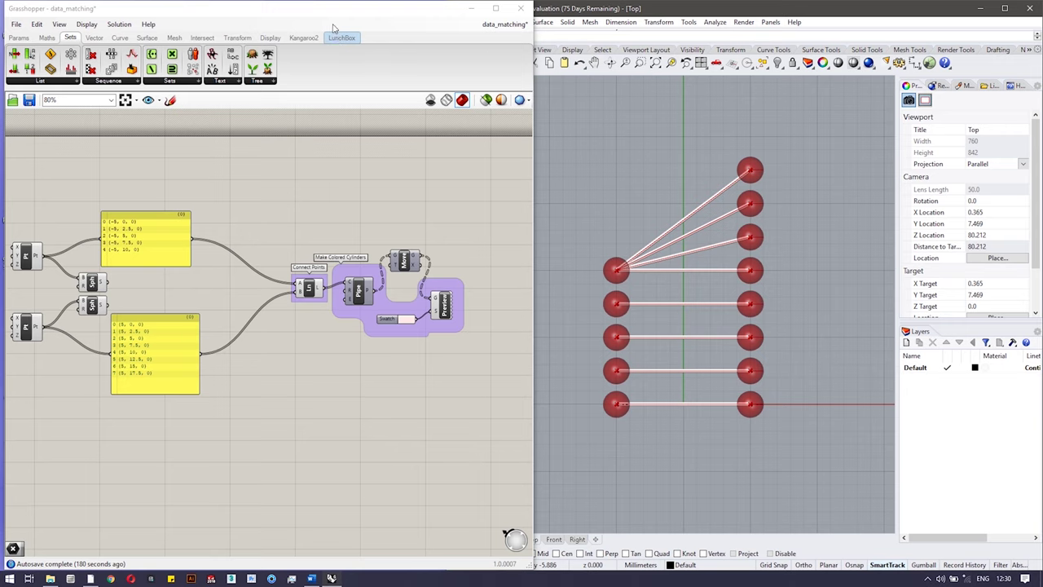
left_click_drag(326, 6, 320, 6)
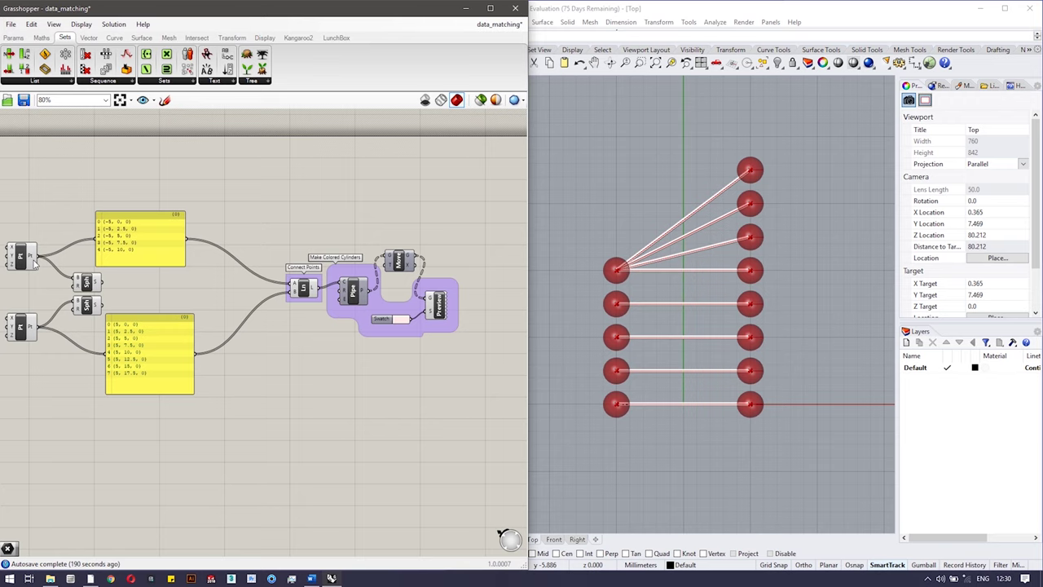
mouse_move(35, 261)
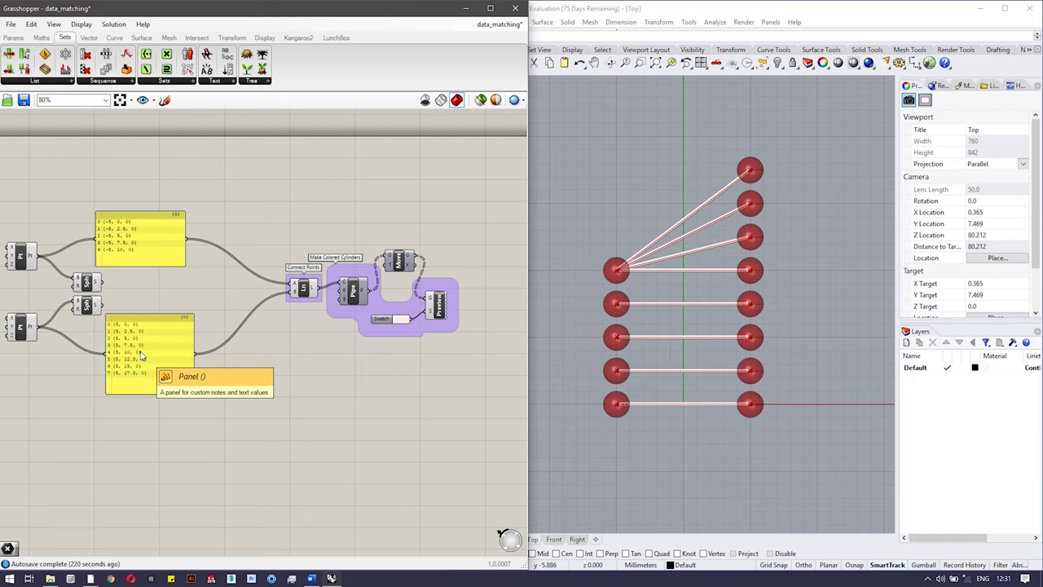
left_click_drag(141, 355, 132, 367)
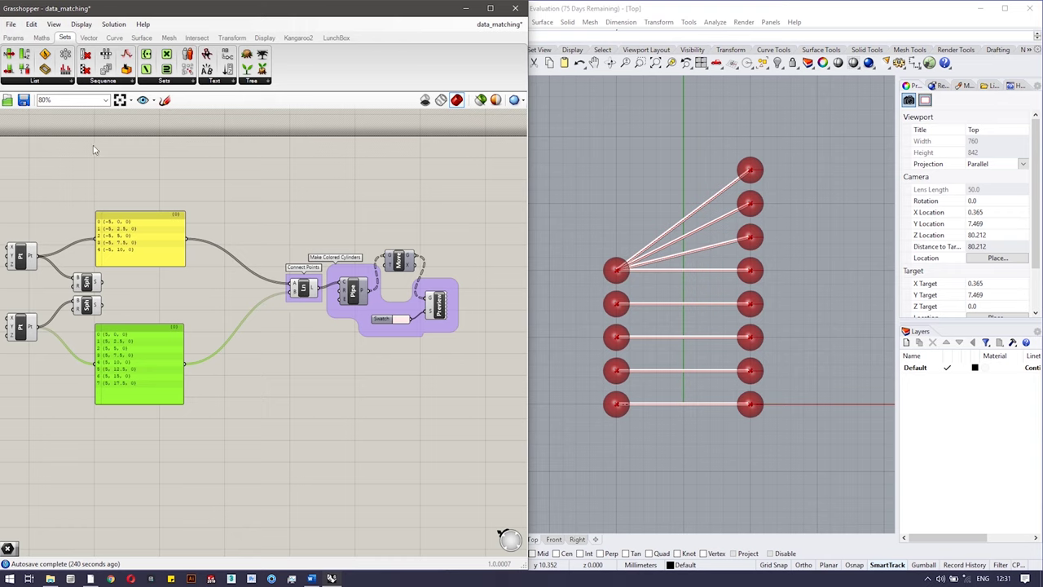
Insert a Longest List component and wire it between the two point panels and the Line component's A and B inputs.
left_click(29, 81)
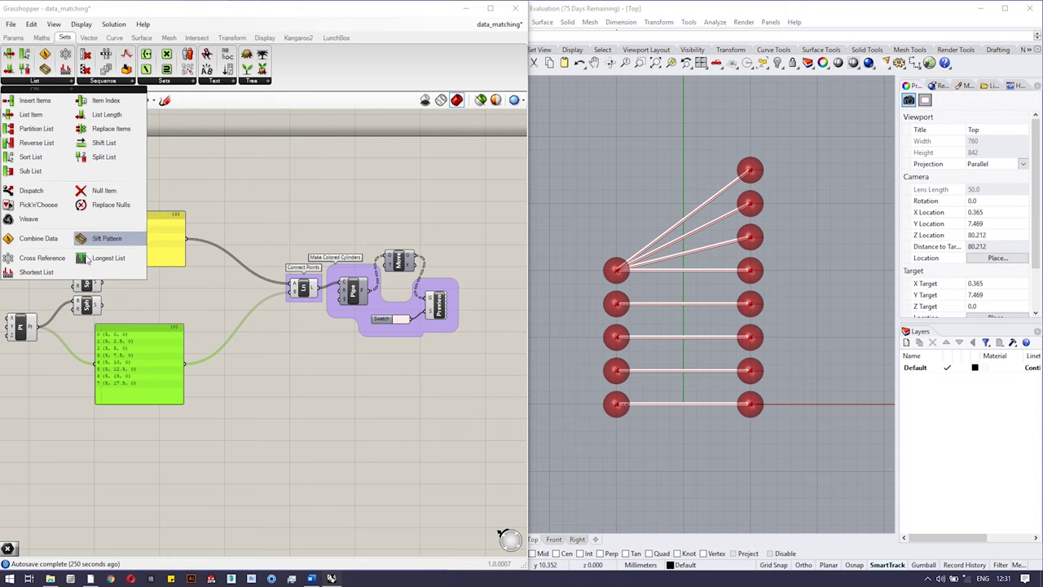
left_click_drag(88, 258, 243, 293)
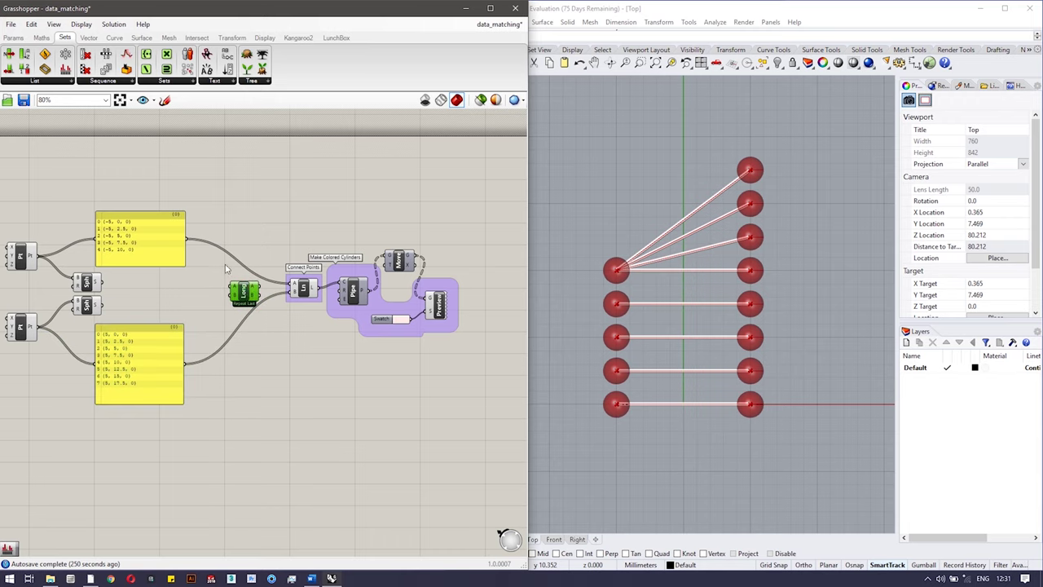
left_click_drag(187, 239, 232, 289)
left_click_drag(187, 363, 249, 292)
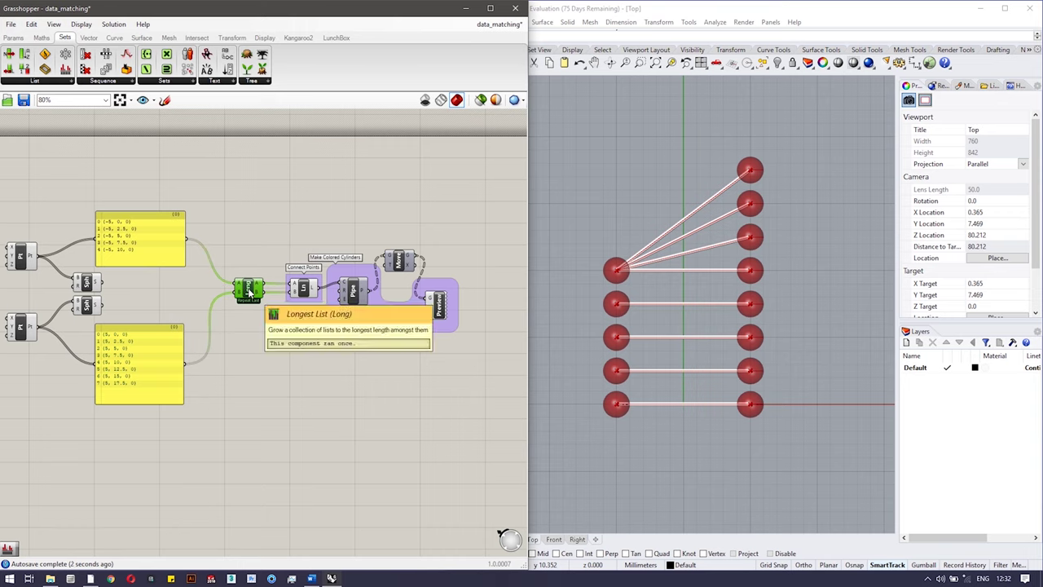
Try the Repeat First mode on the Longest List component, followed by Interpolate.
right_click(250, 292)
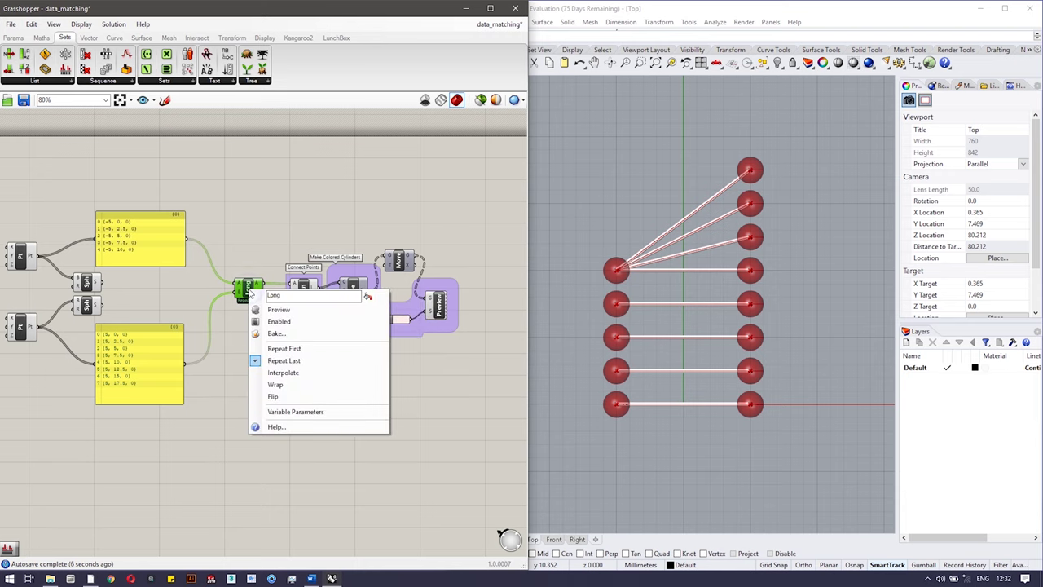
left_click(283, 350)
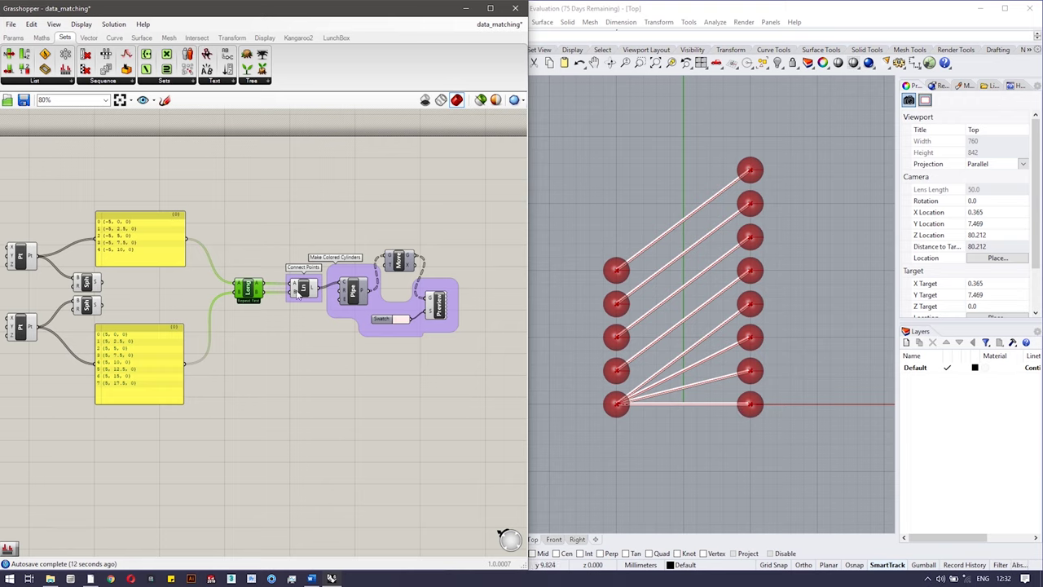
right_click(250, 287)
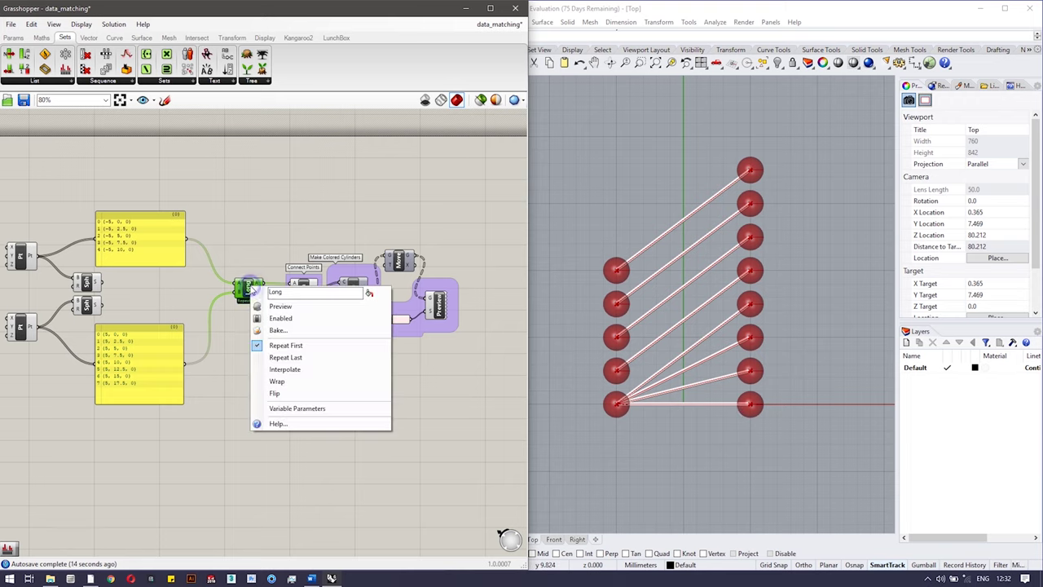
left_click(291, 368)
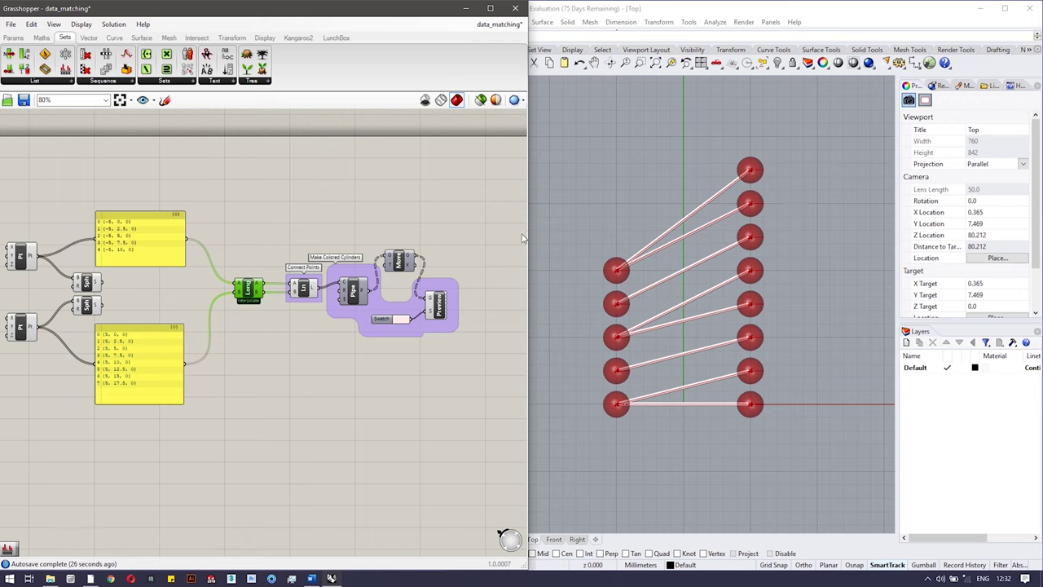
Try the Wrap mode on the Longest List component, followed by Flip.
right_click(249, 291)
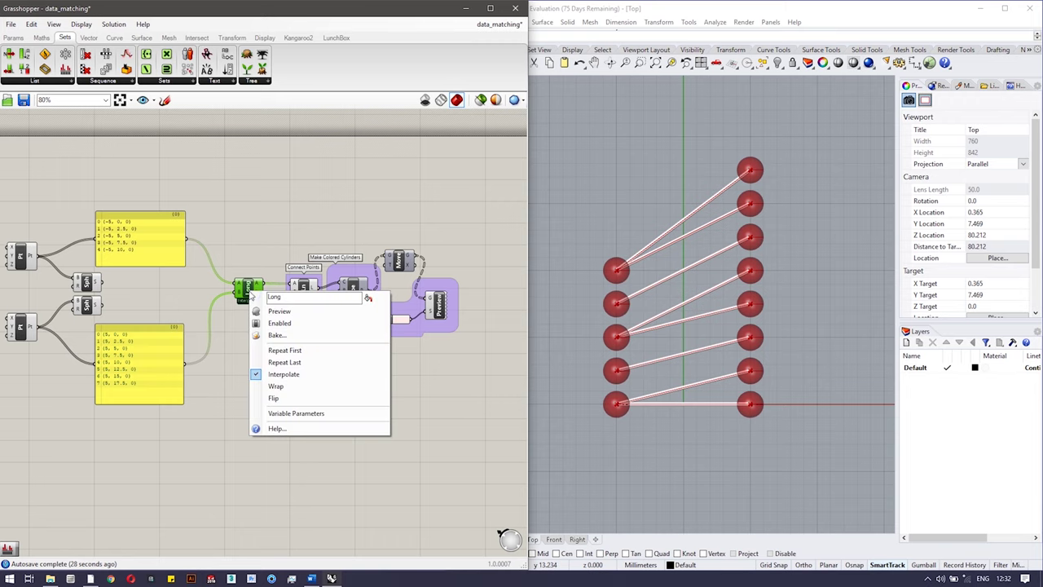
left_click(277, 385)
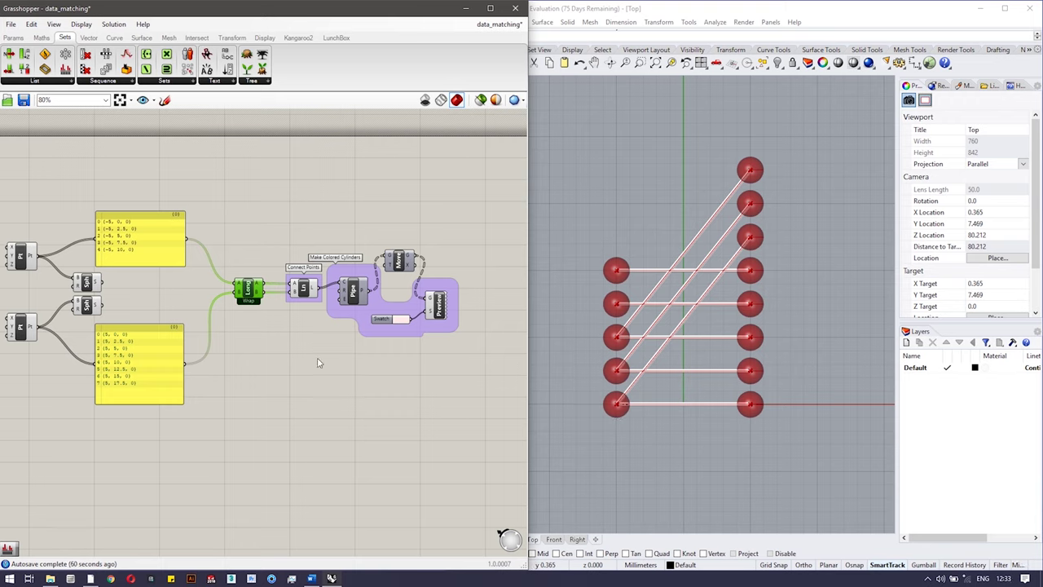
right_click(249, 295)
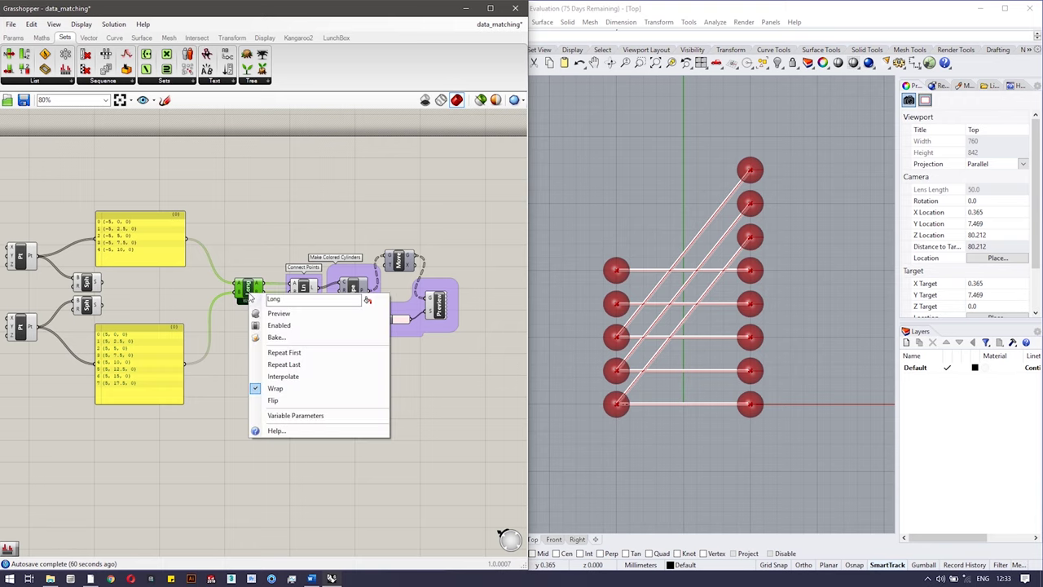
left_click(292, 400)
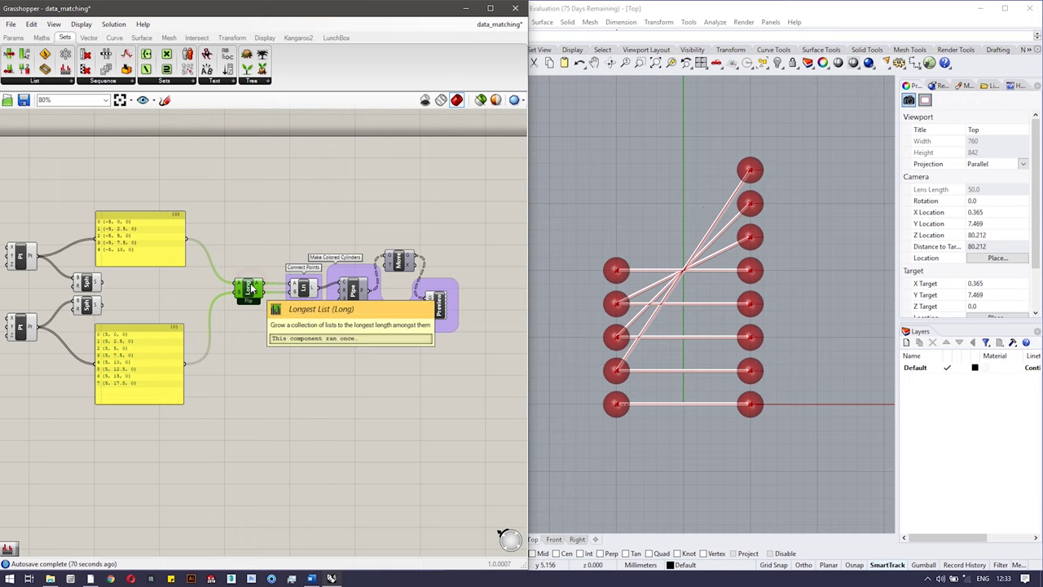
Replace the Longest List with a Shortest List component wired between the two point panels and the Line component.
key("Delete")
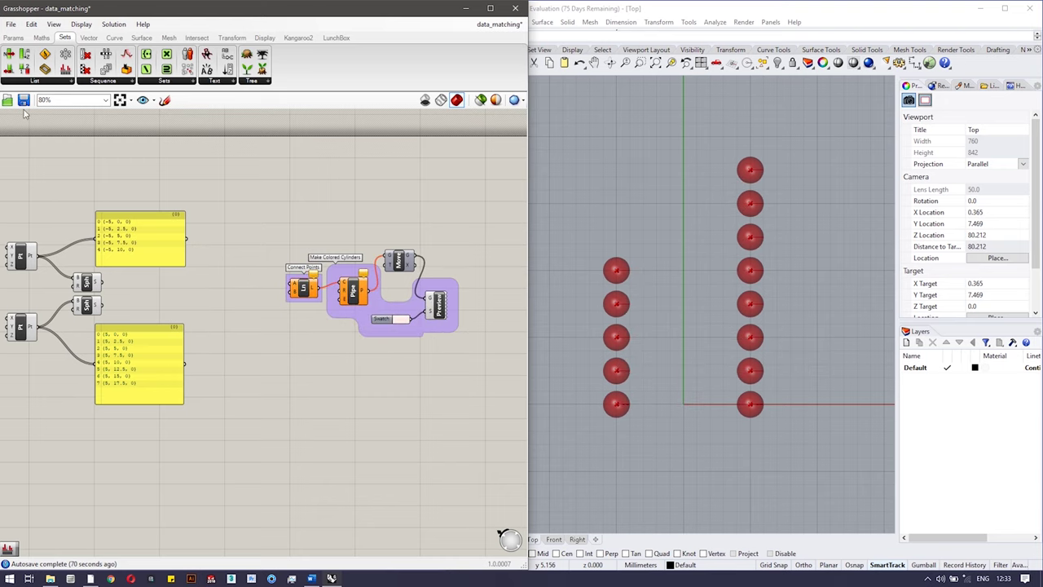
left_click(68, 80)
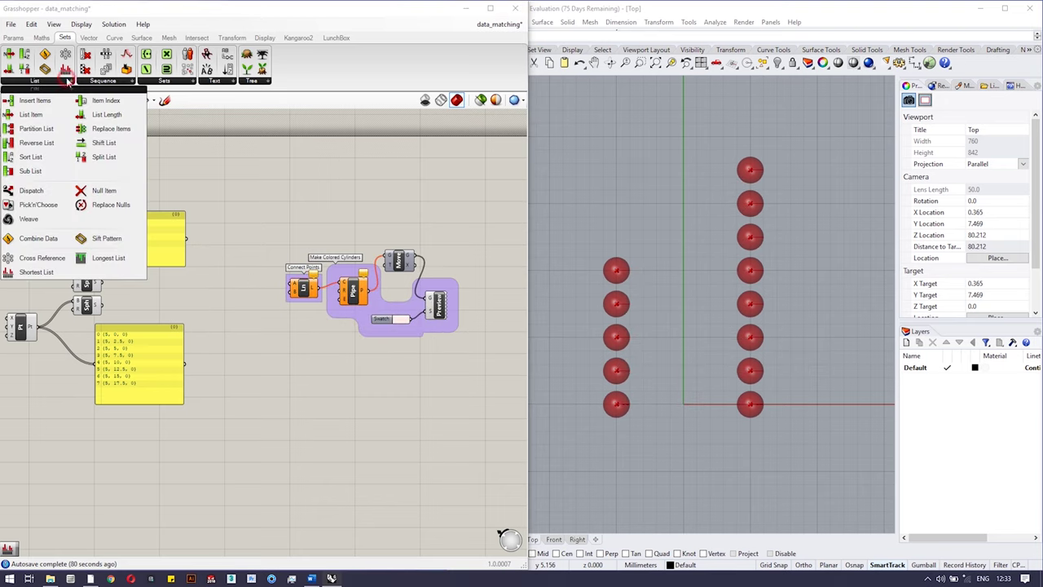
left_click(36, 271)
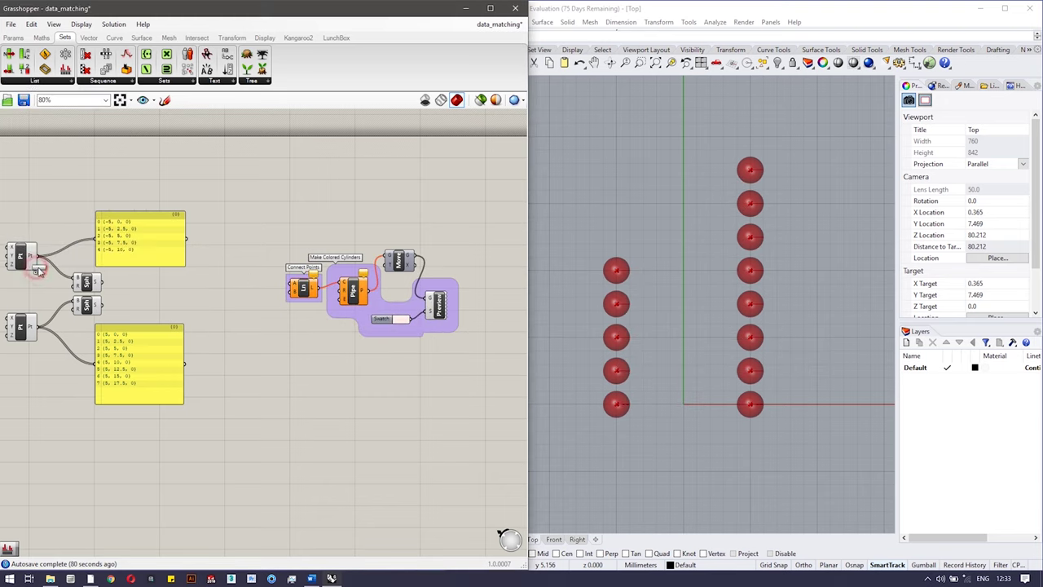
left_click(237, 301)
left_click_drag(186, 239, 220, 300)
left_click_drag(186, 364, 242, 293)
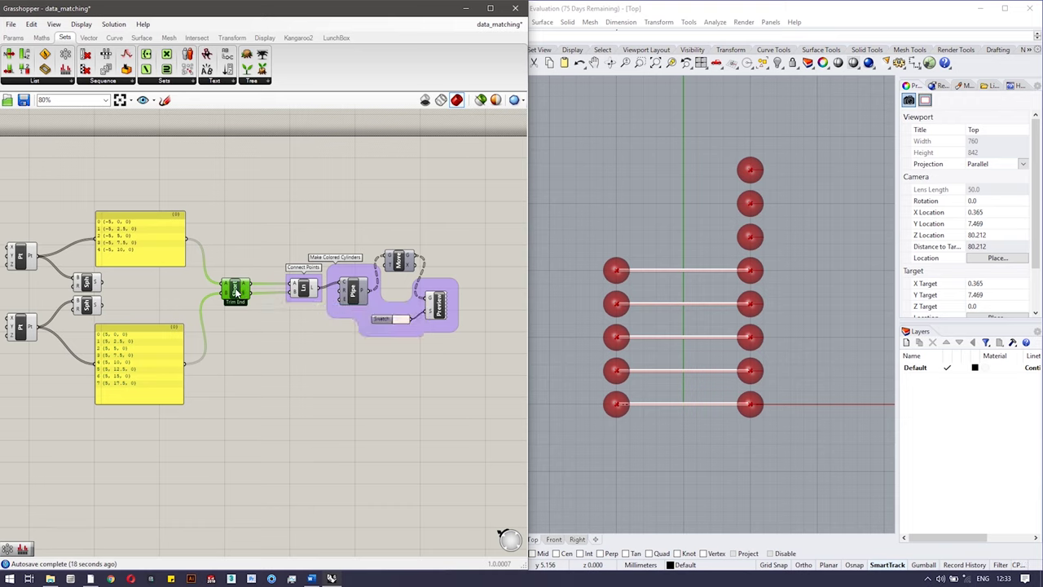
Try the Trim Start mode on the Shortest List component, followed by Interpolate.
right_click(236, 290)
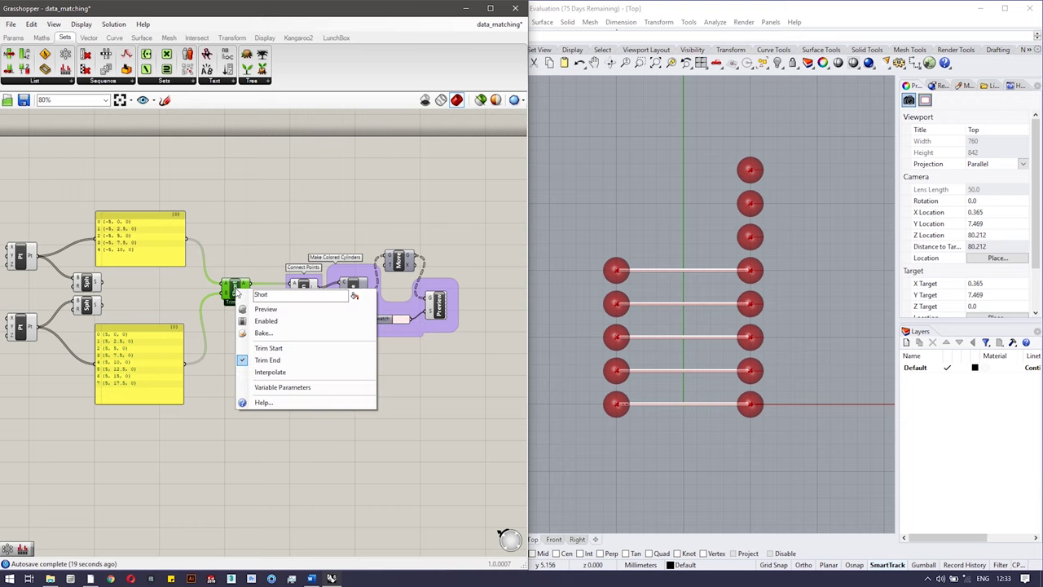
left_click(670, 244)
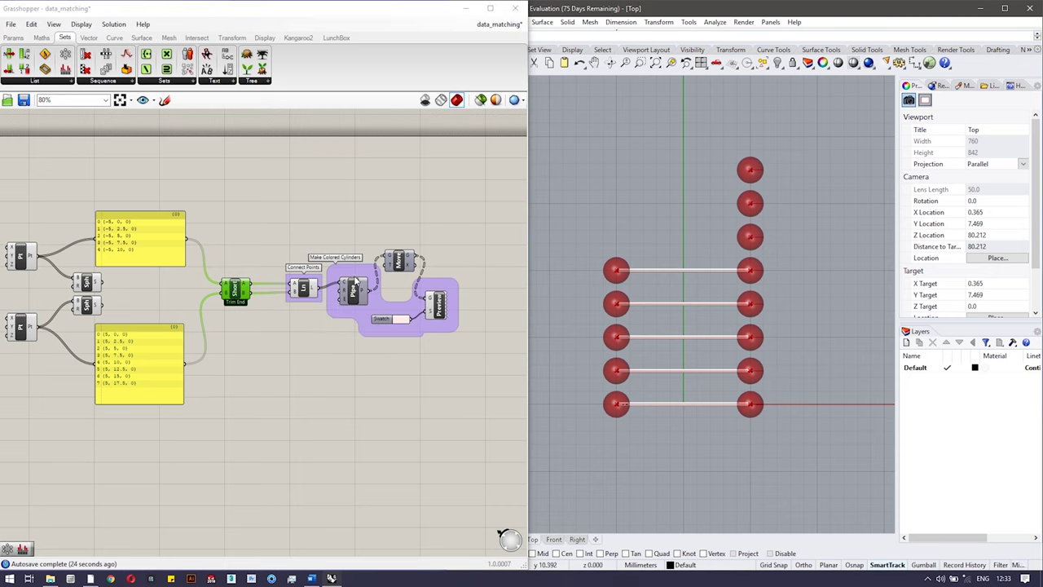
right_click(233, 287)
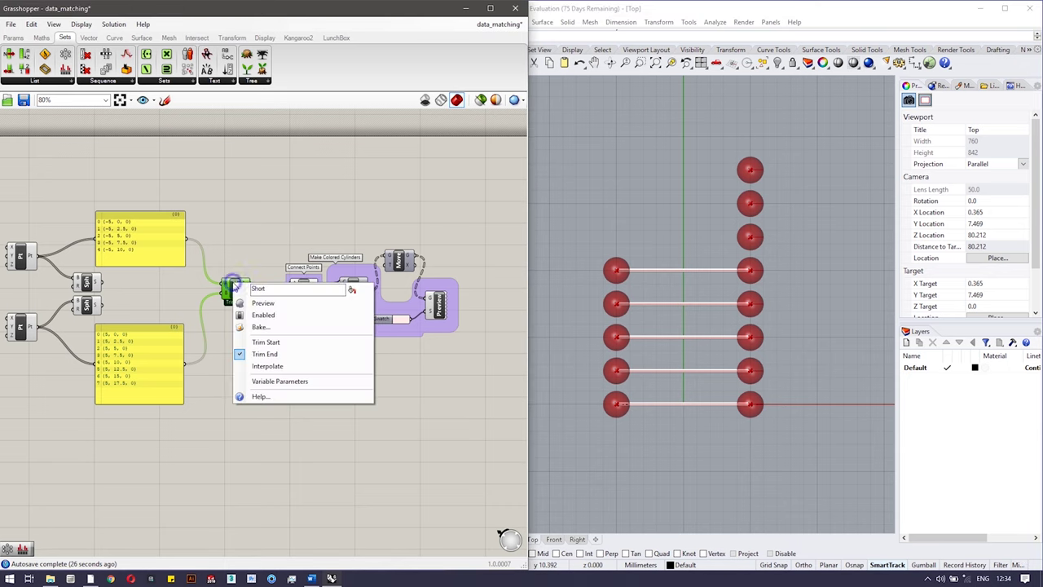
left_click(277, 343)
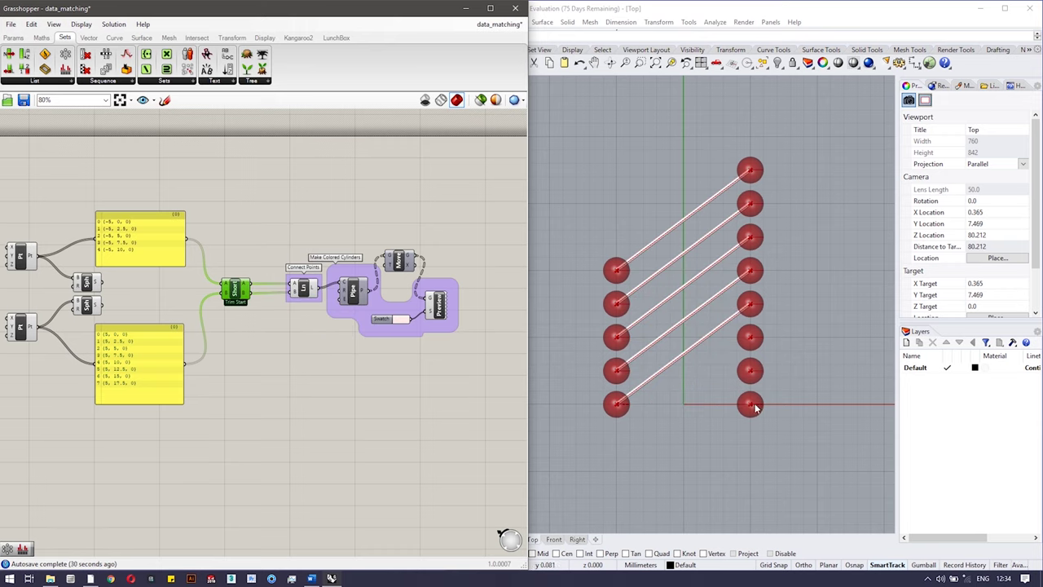
right_click(233, 292)
left_click(304, 376)
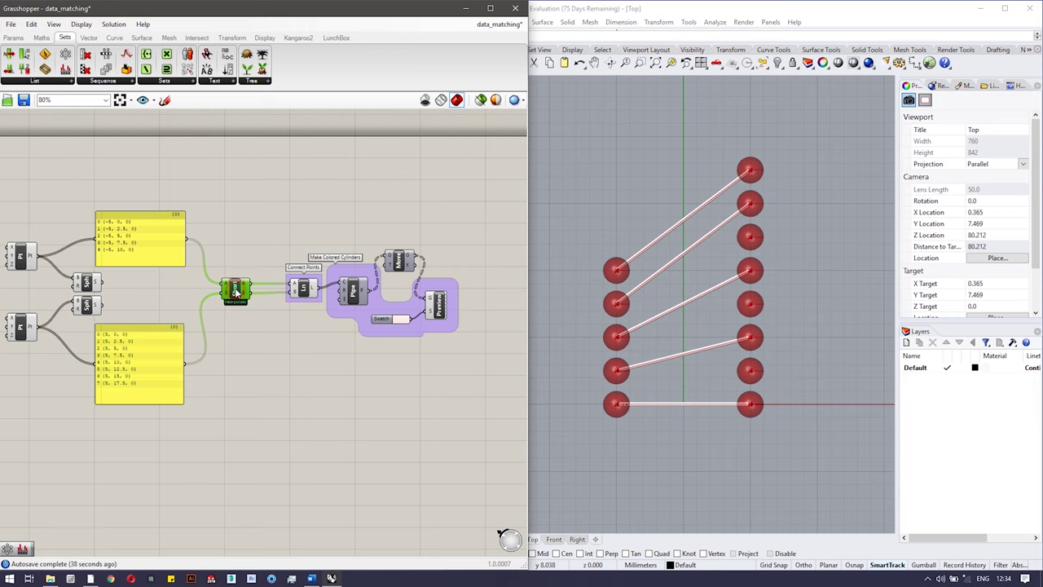
Replace the Shortest List with a Cross Reference component wired between the point panels and the Line component, and line it up with them.
key("Delete")
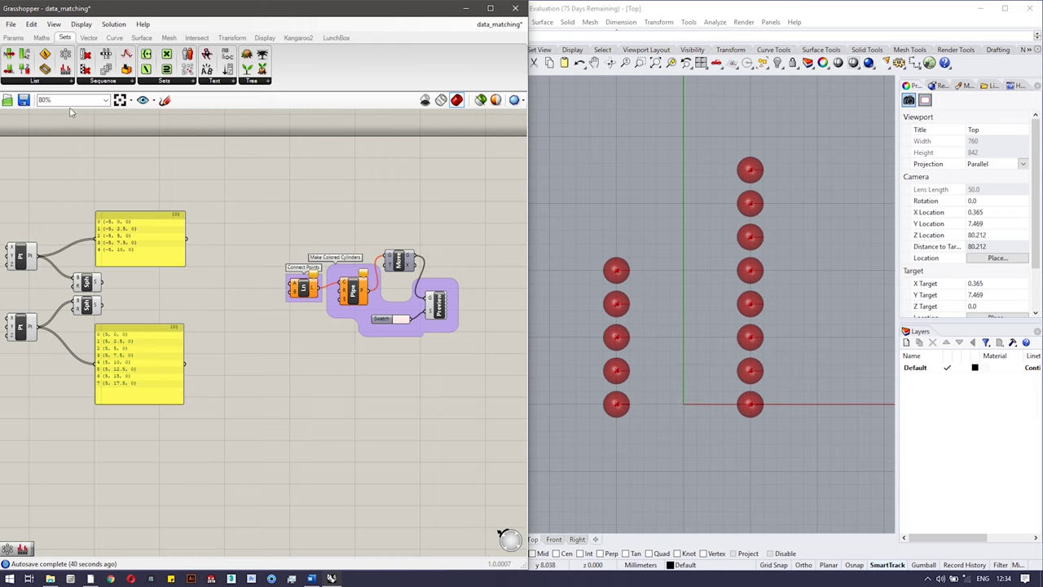
left_click(64, 82)
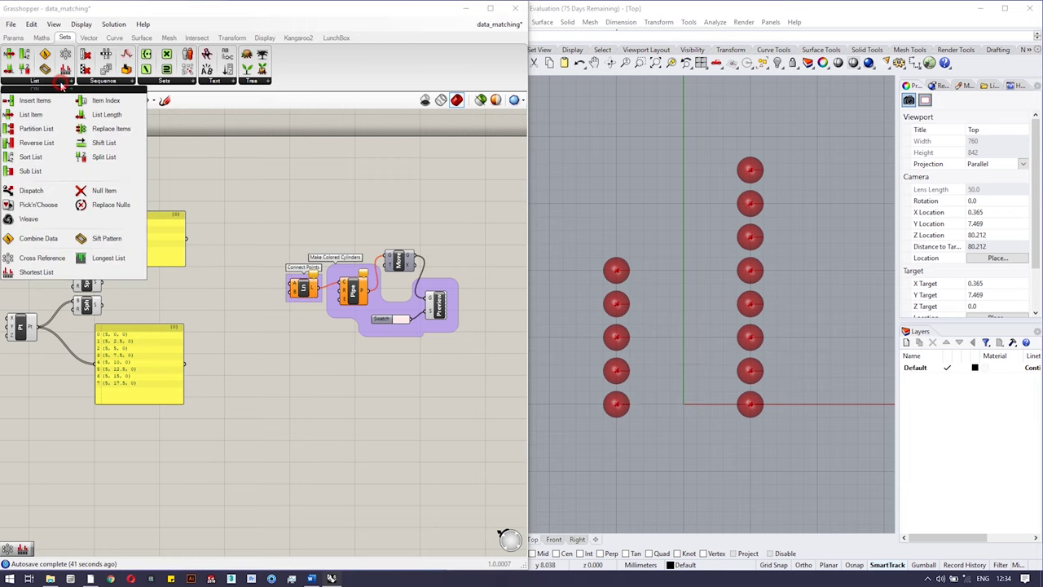
left_click(33, 259)
left_click(234, 295)
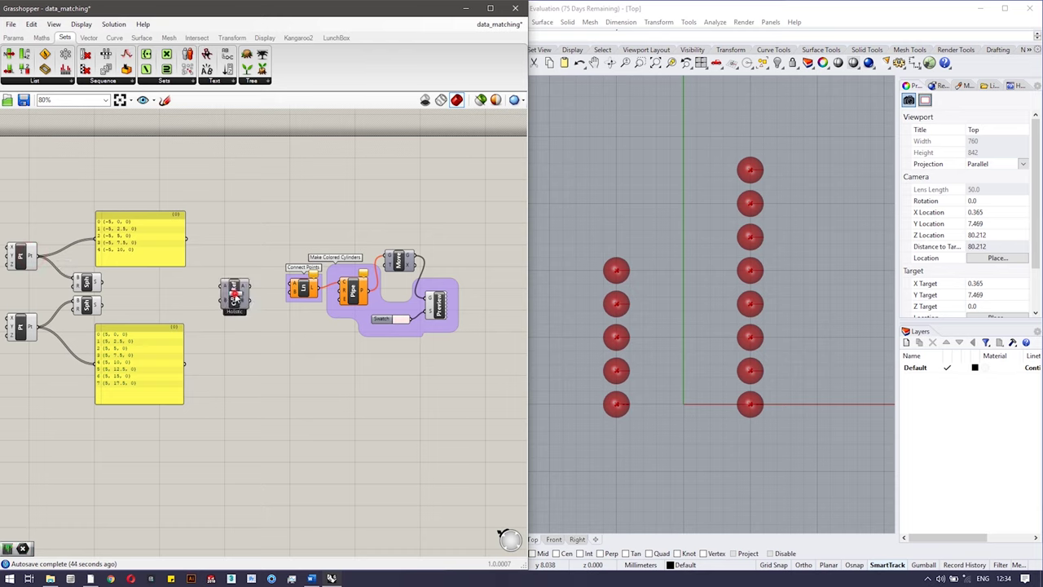
left_click_drag(185, 237, 222, 287)
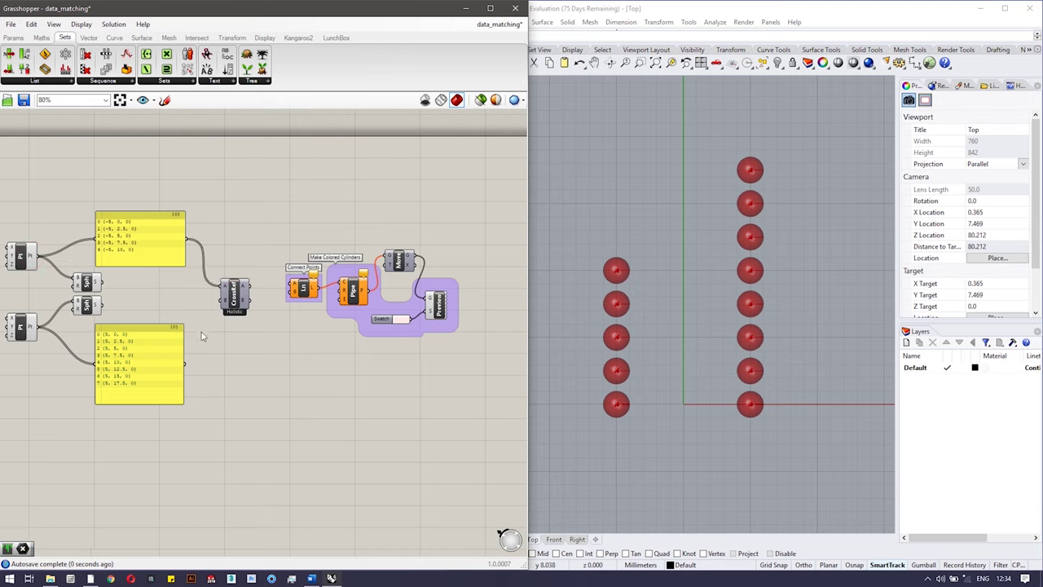
left_click_drag(186, 364, 292, 292)
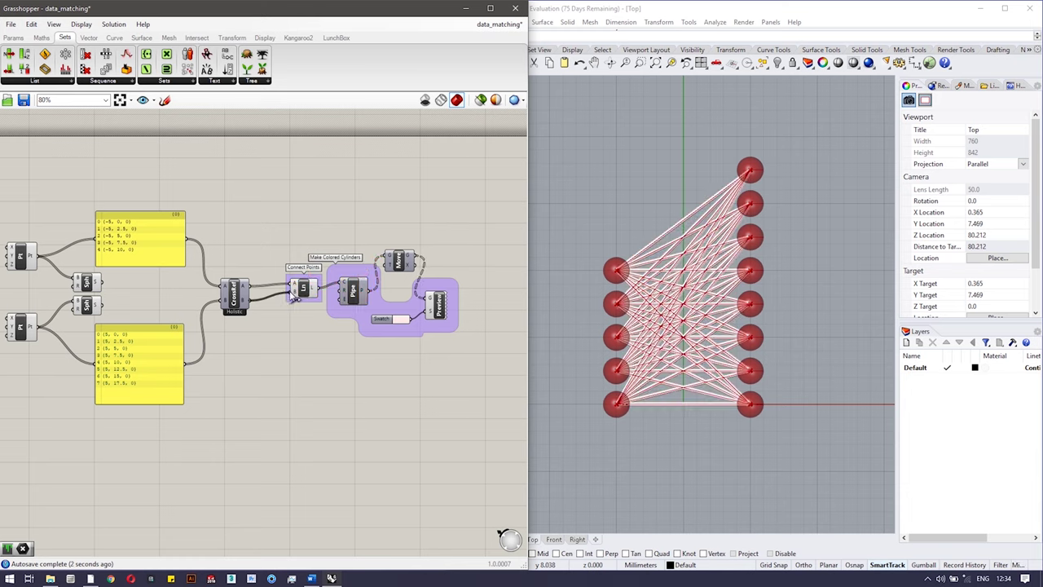
left_click(234, 301)
left_click_drag(234, 301, 238, 291)
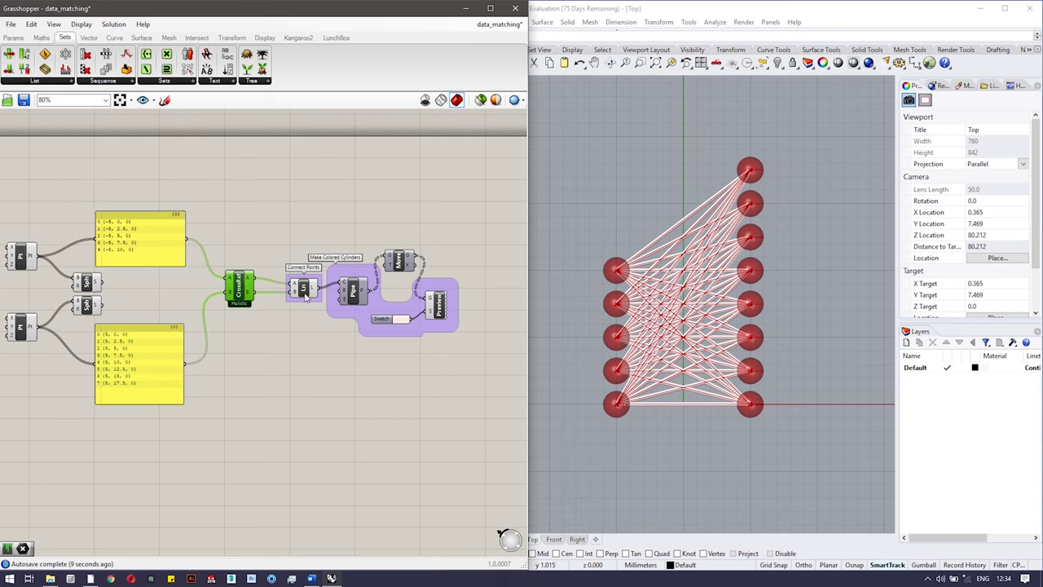
Try the Diagonal mode on the Cross Reference component and set it back to Holistic.
right_click(239, 292)
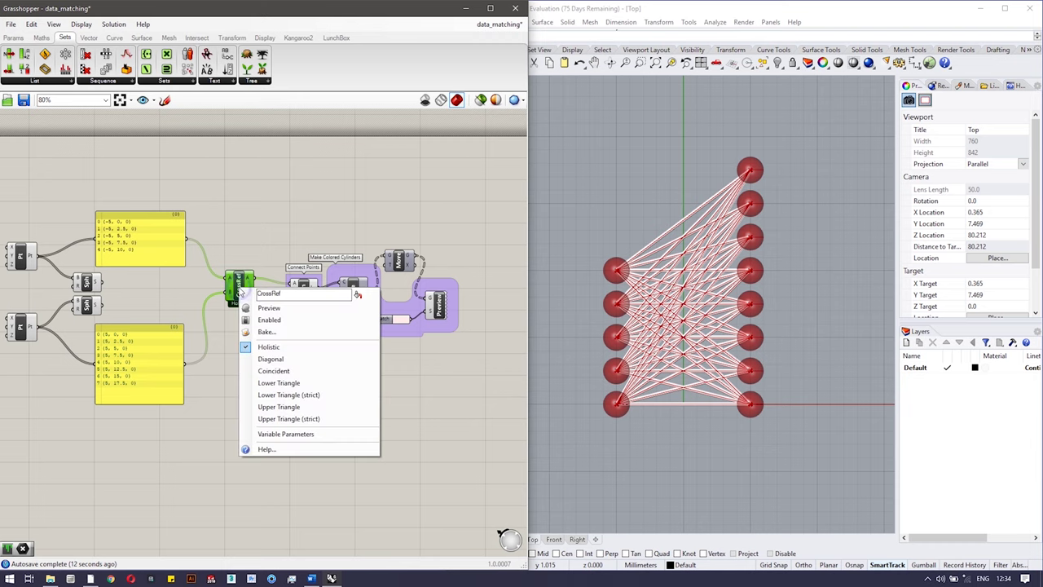
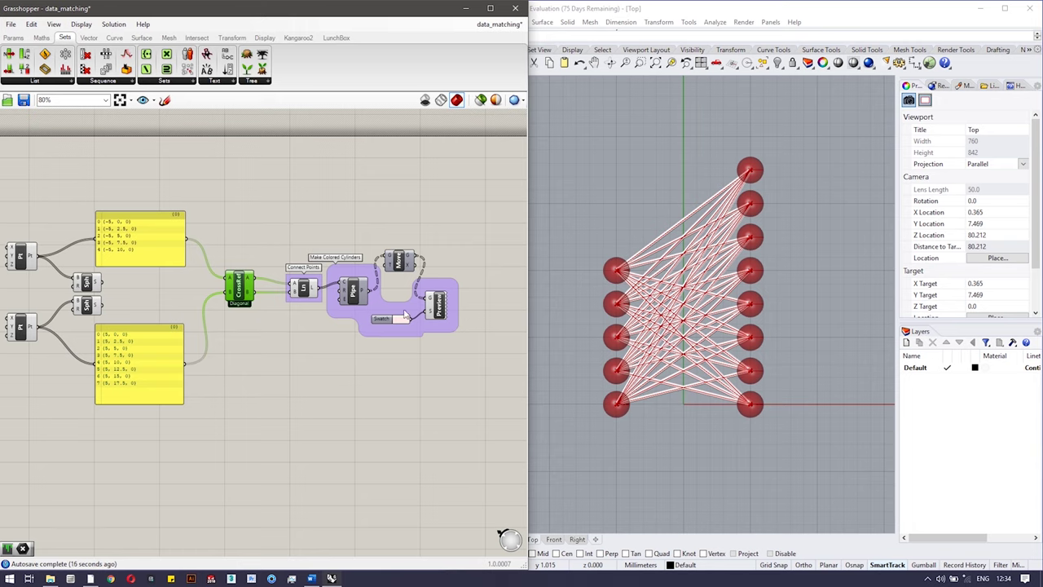
right_click(241, 295)
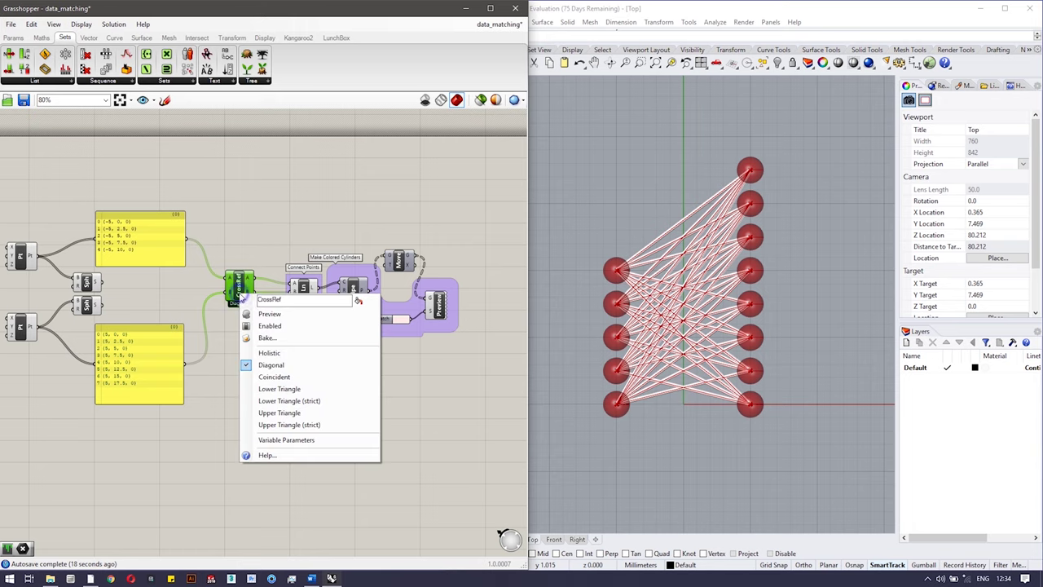
left_click(277, 353)
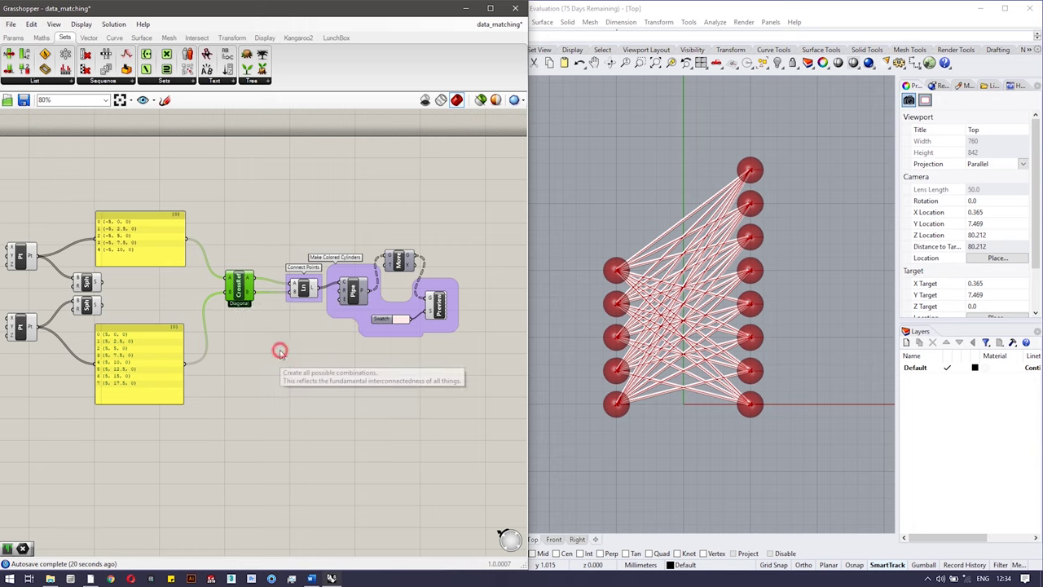
Try the Diagonal mode on the Cross Reference component, followed by Coincident, and deselect the component.
right_click(242, 281)
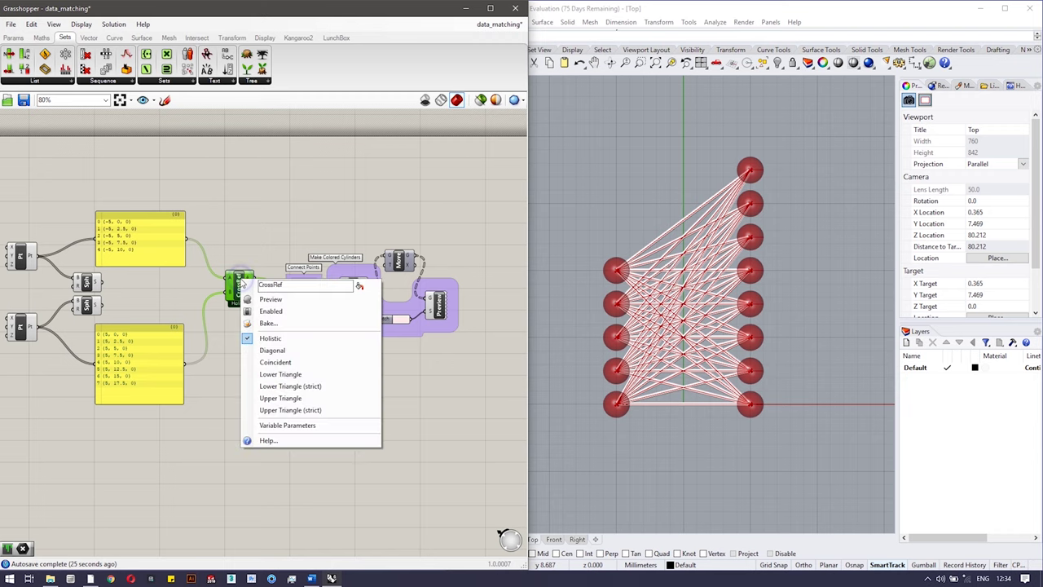
left_click(273, 350)
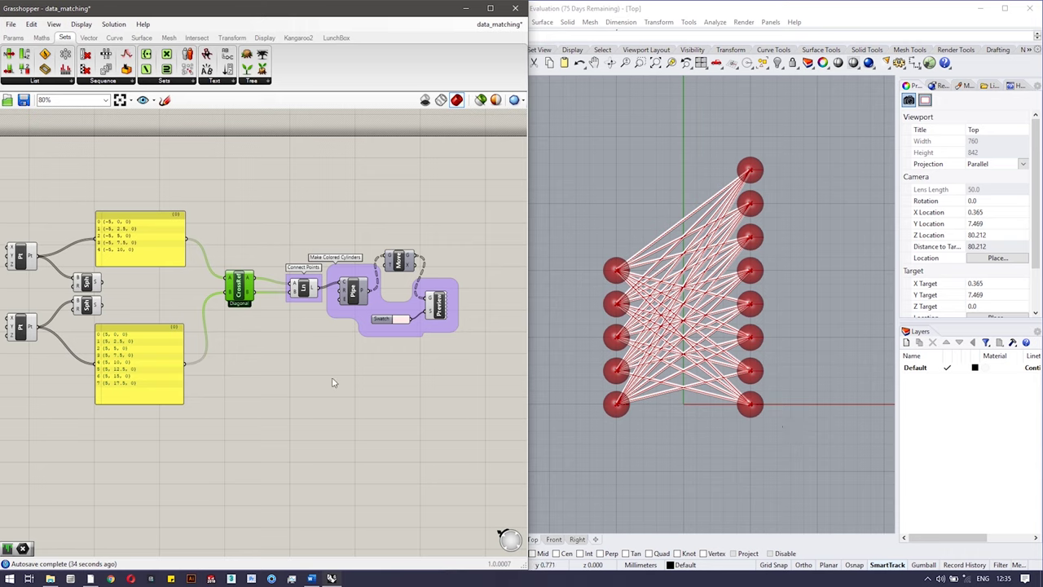
right_click(240, 282)
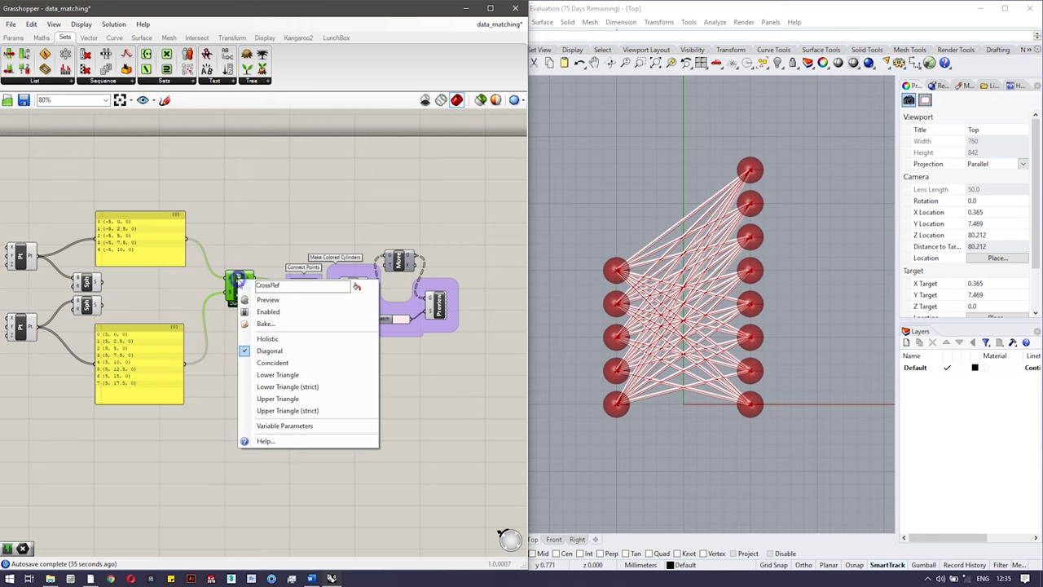
left_click(291, 364)
left_click(291, 369)
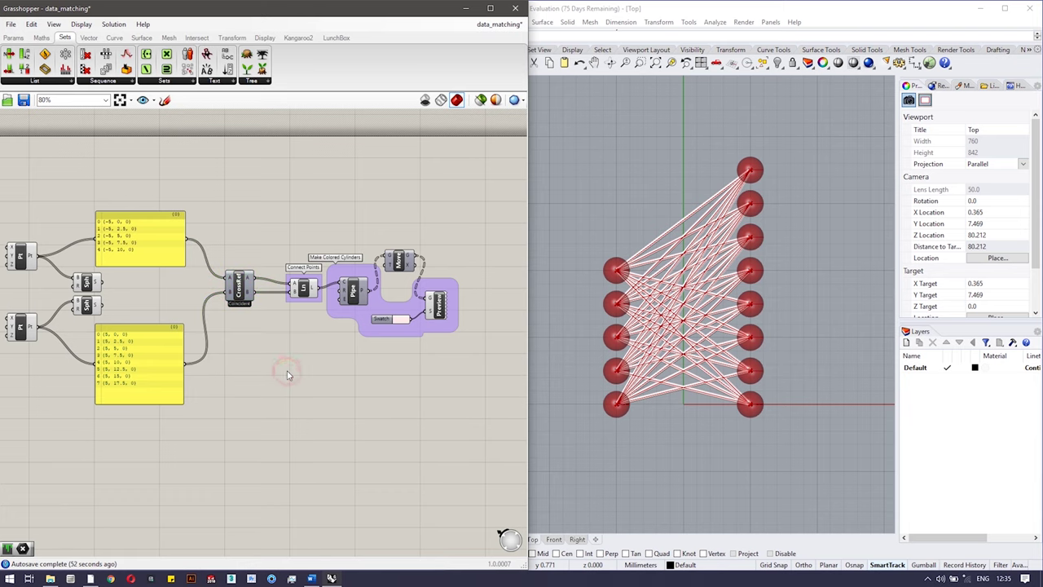
Switch the Cross Reference component to Lower Triangle mode, followed by Lower Triangle (strict).
right_click(241, 298)
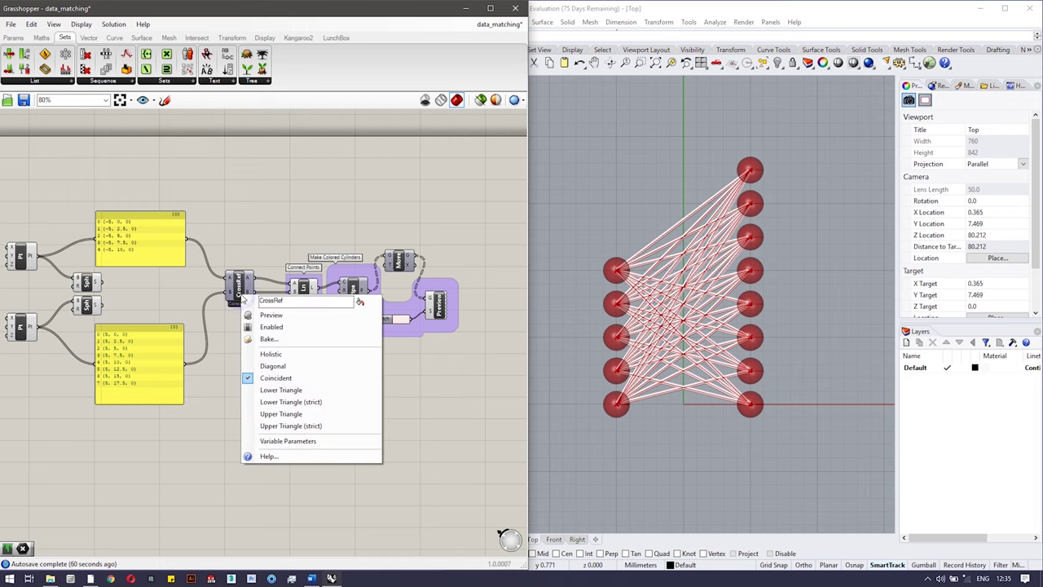
left_click(313, 391)
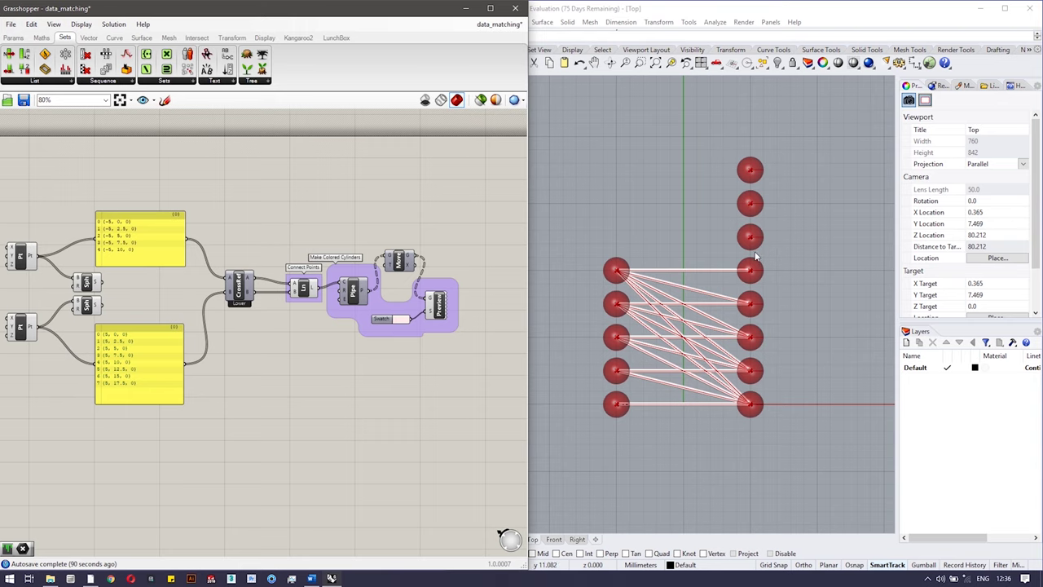
right_click(238, 282)
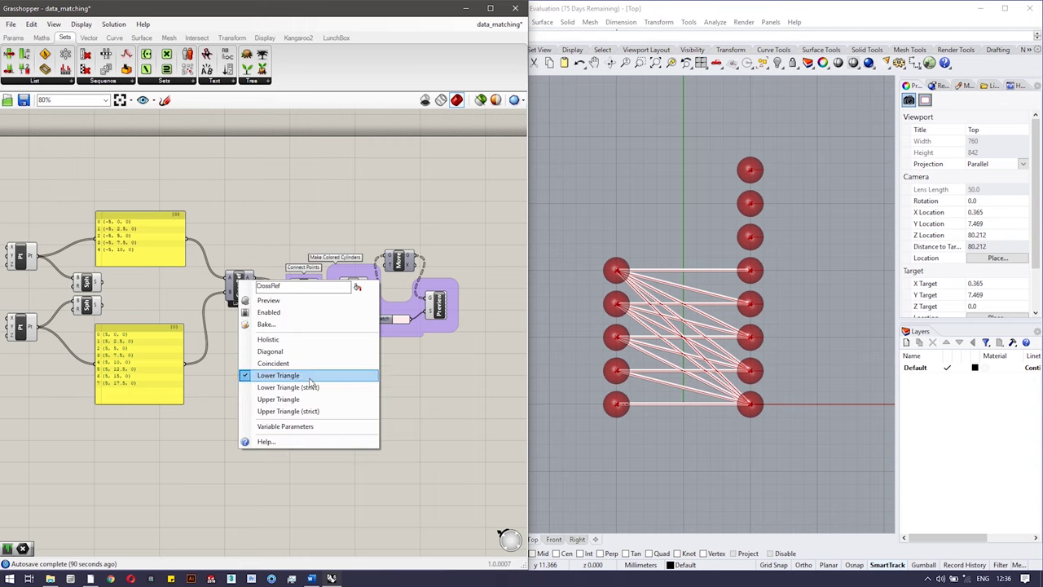
left_click(310, 387)
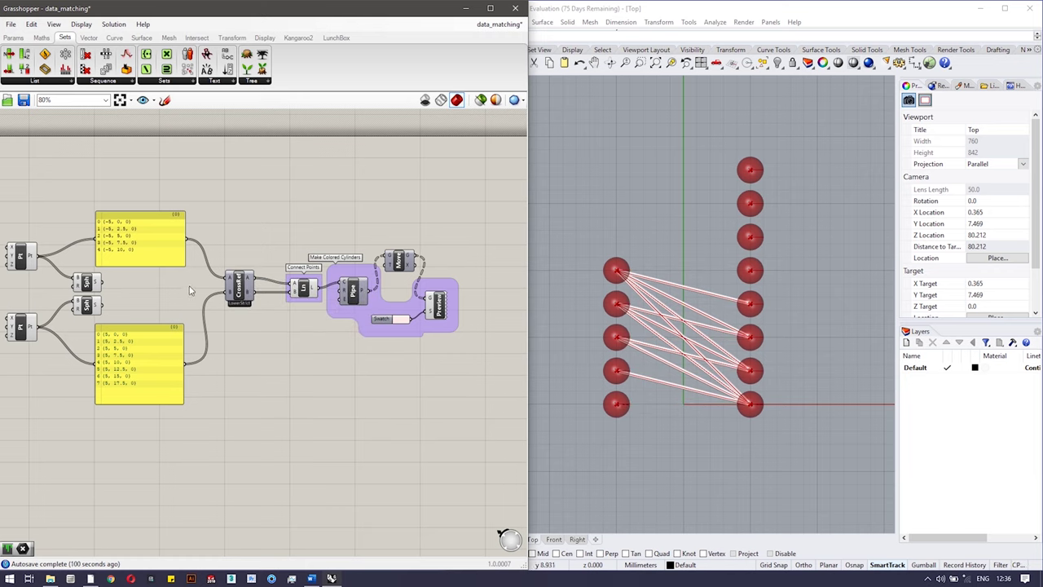
Change the Cross Reference matching to Upper Triangle, followed by Upper Triangle (strict).
right_click(239, 295)
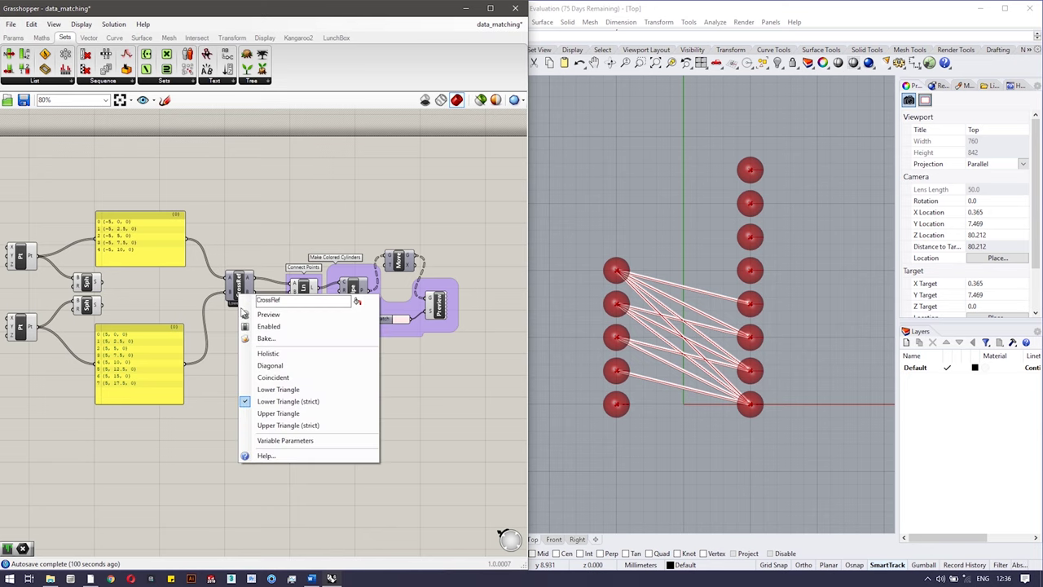
left_click(295, 416)
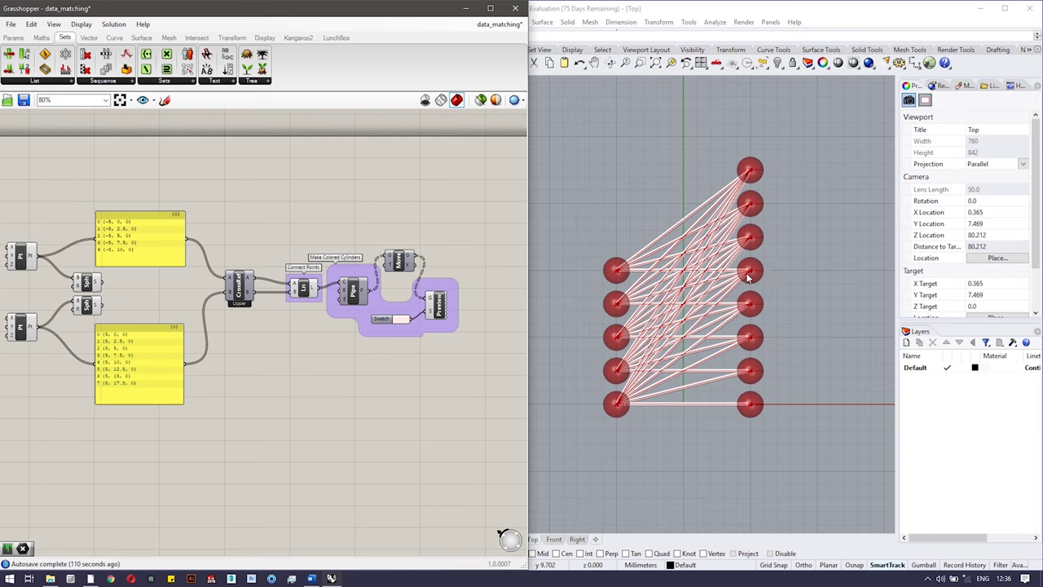
right_click(239, 285)
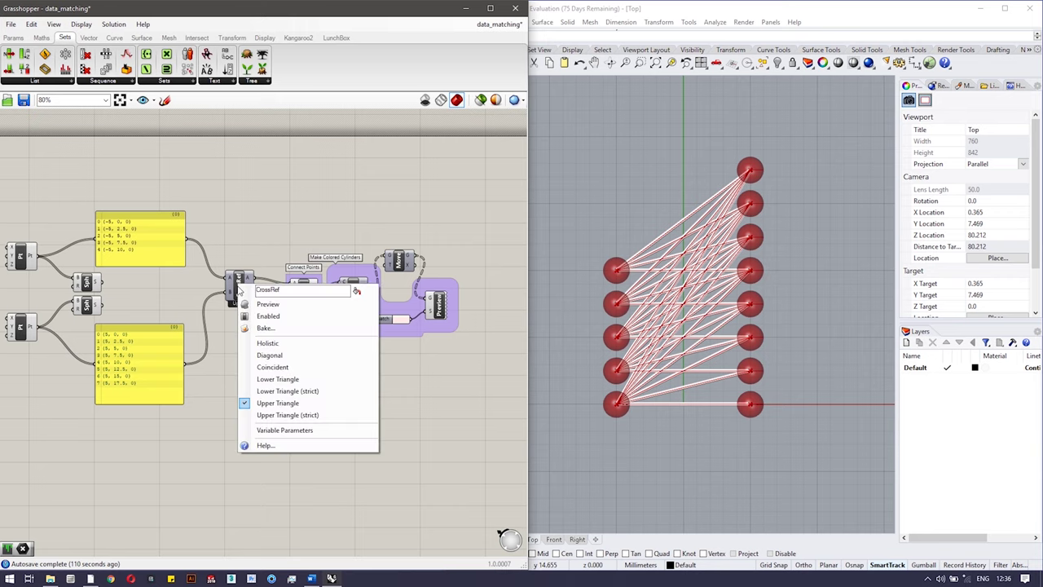
left_click(287, 415)
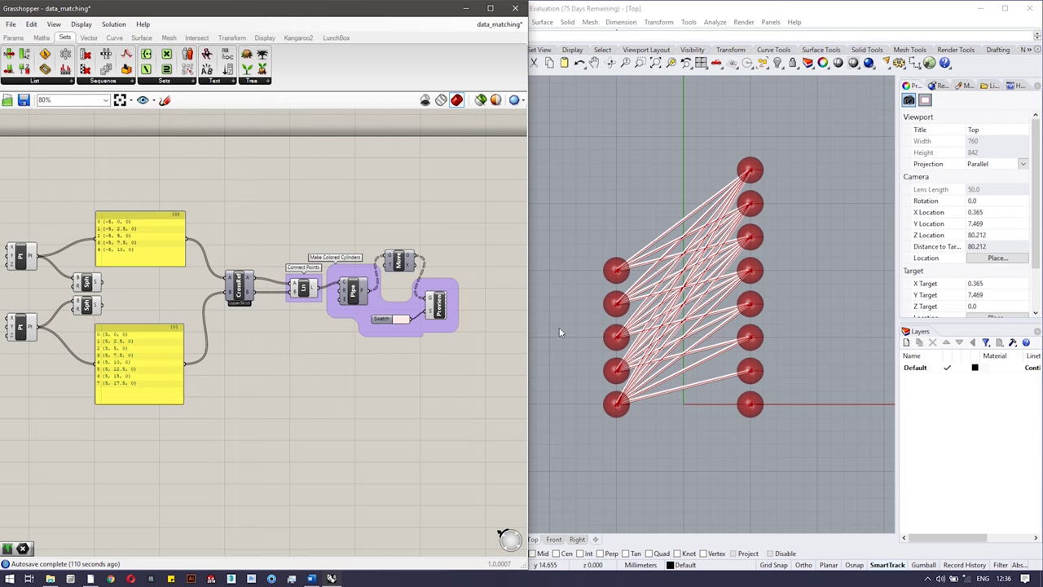